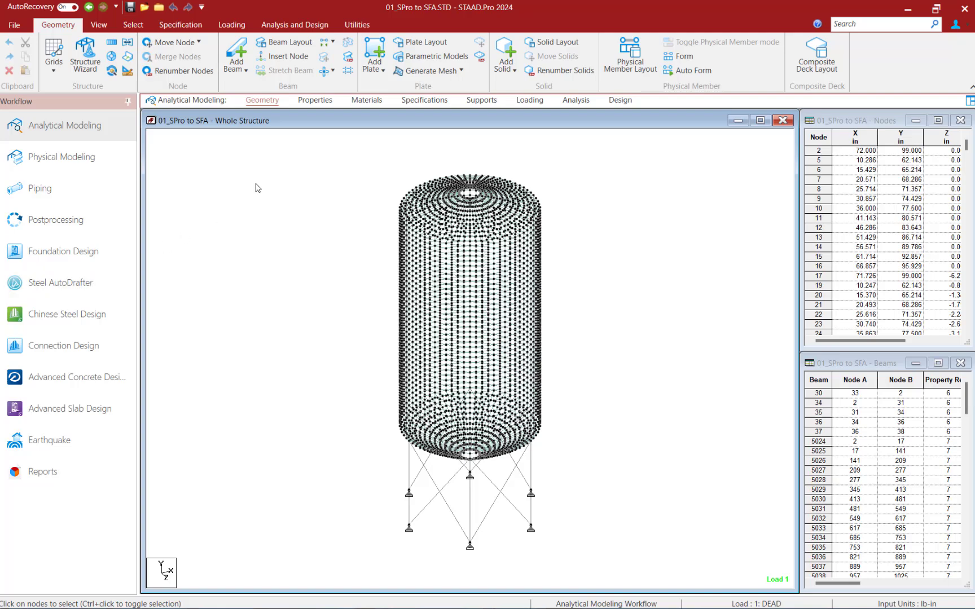
# Review the tank model's section properties, materials, specifications, supports, load cases and analysis commands
pyautogui.click(316, 101)
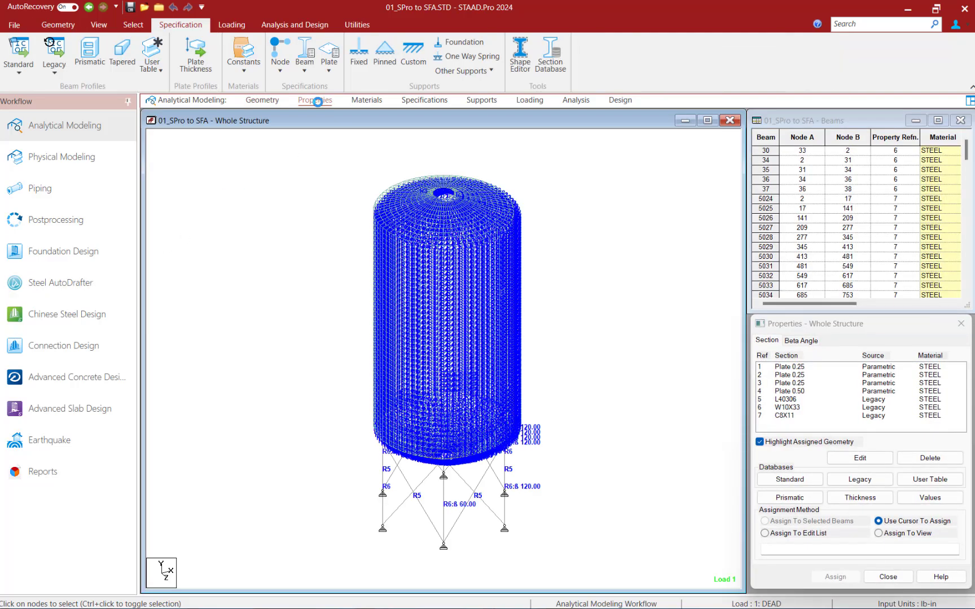
pyautogui.click(368, 101)
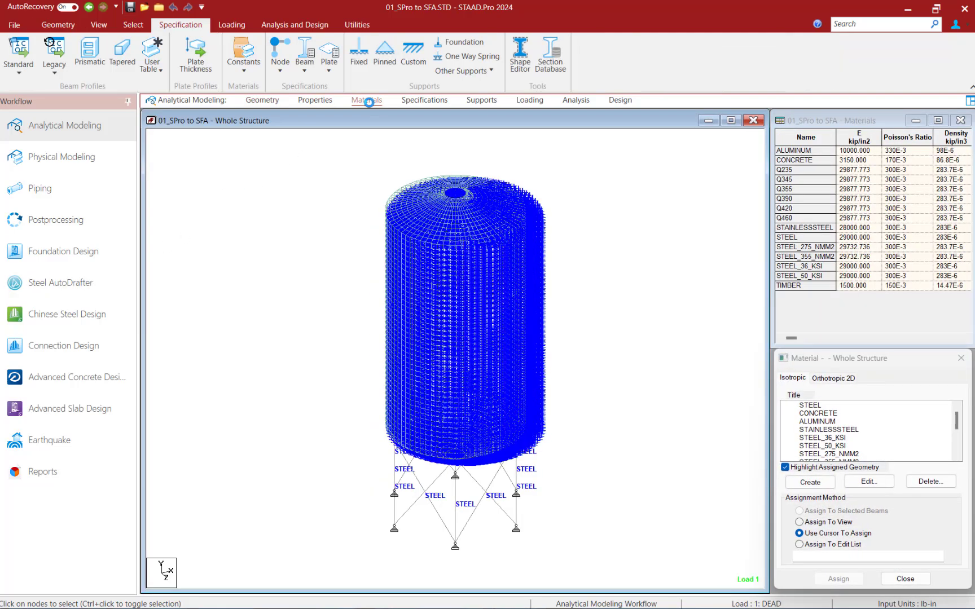
pyautogui.click(425, 102)
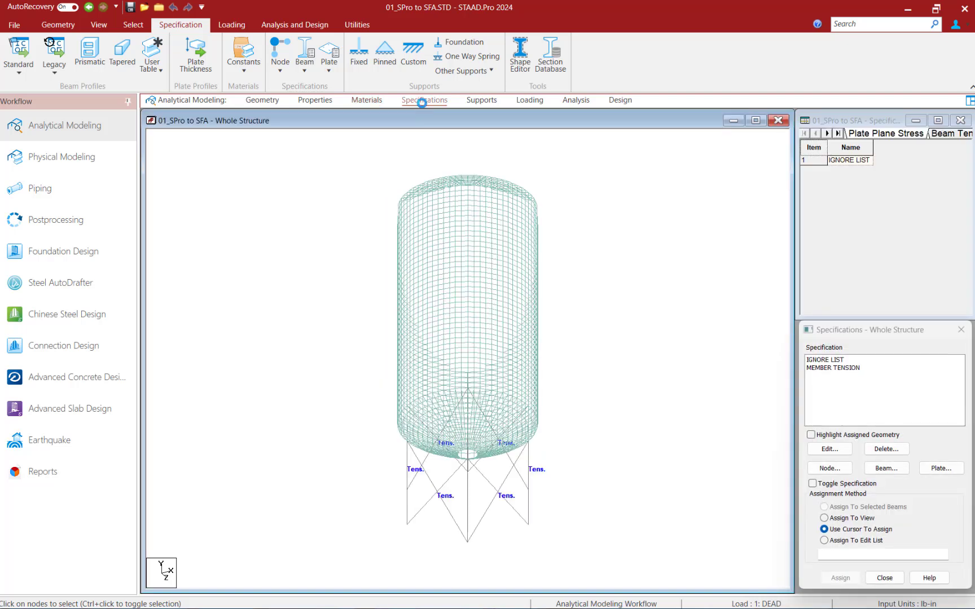
pyautogui.click(479, 100)
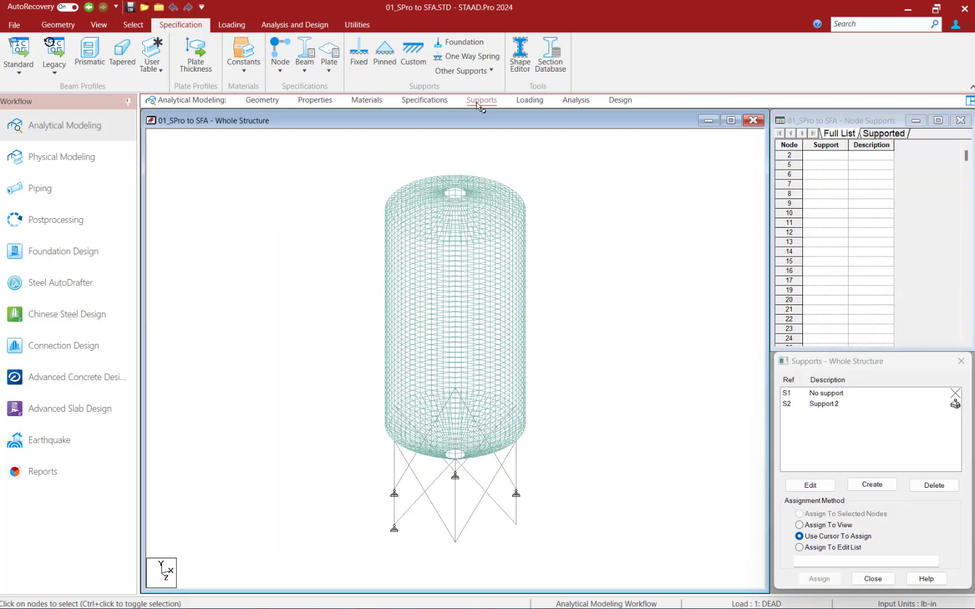
pyautogui.click(529, 100)
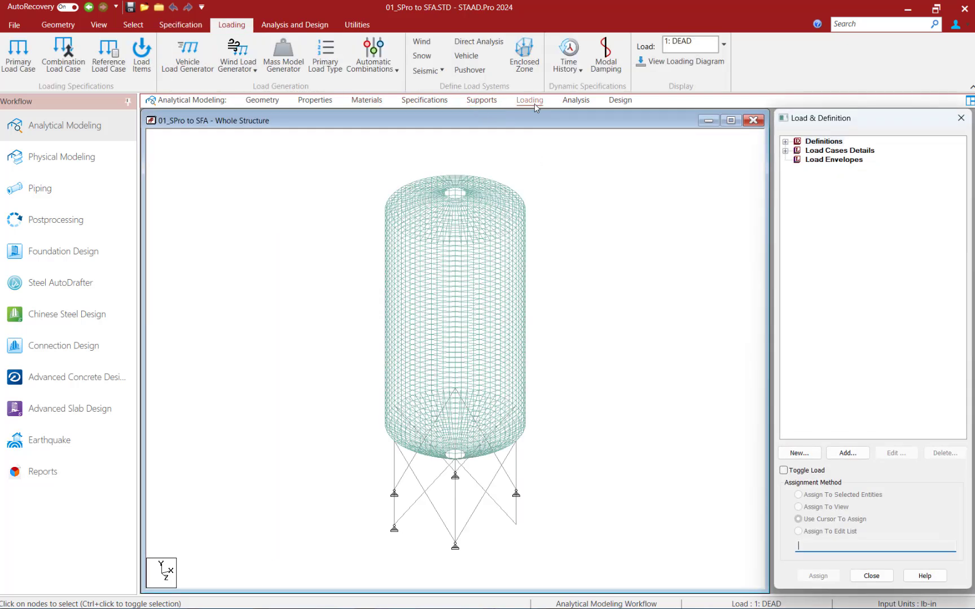
pyautogui.click(785, 151)
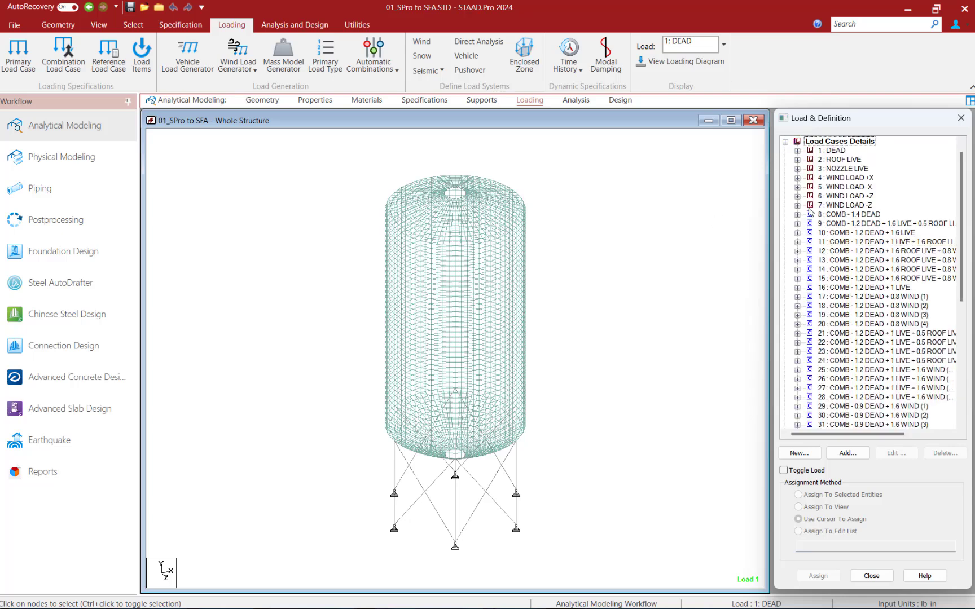
pyautogui.click(573, 103)
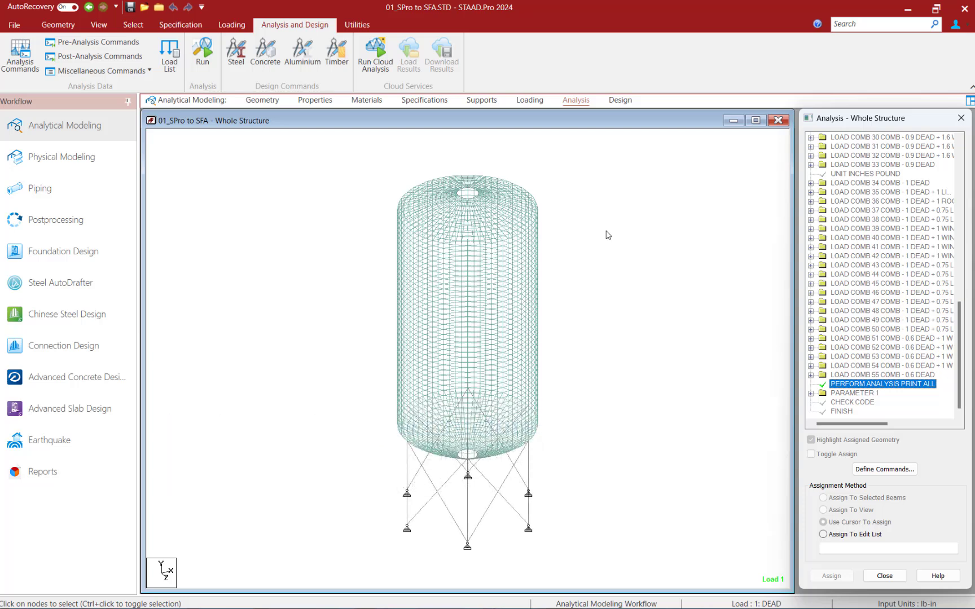
# Run the analysis of the tank model, dismiss the finished run and close the model
pyautogui.click(297, 24)
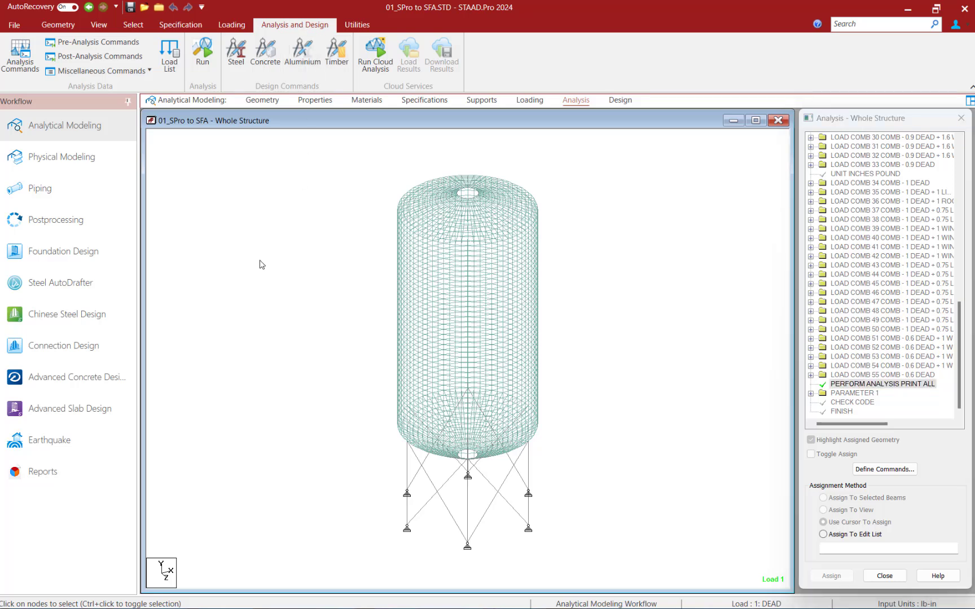
pyautogui.click(202, 62)
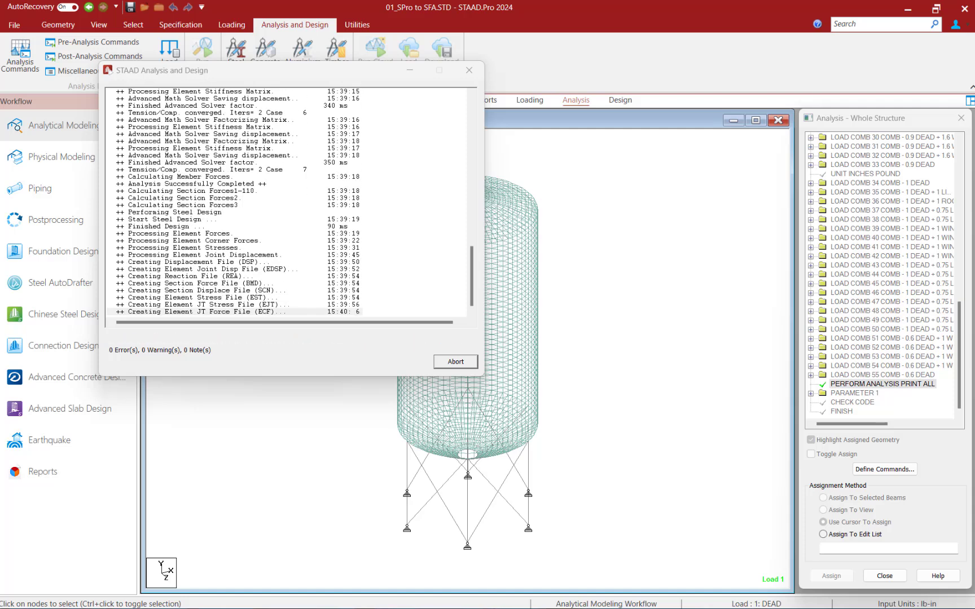
pyautogui.click(456, 362)
pyautogui.click(16, 25)
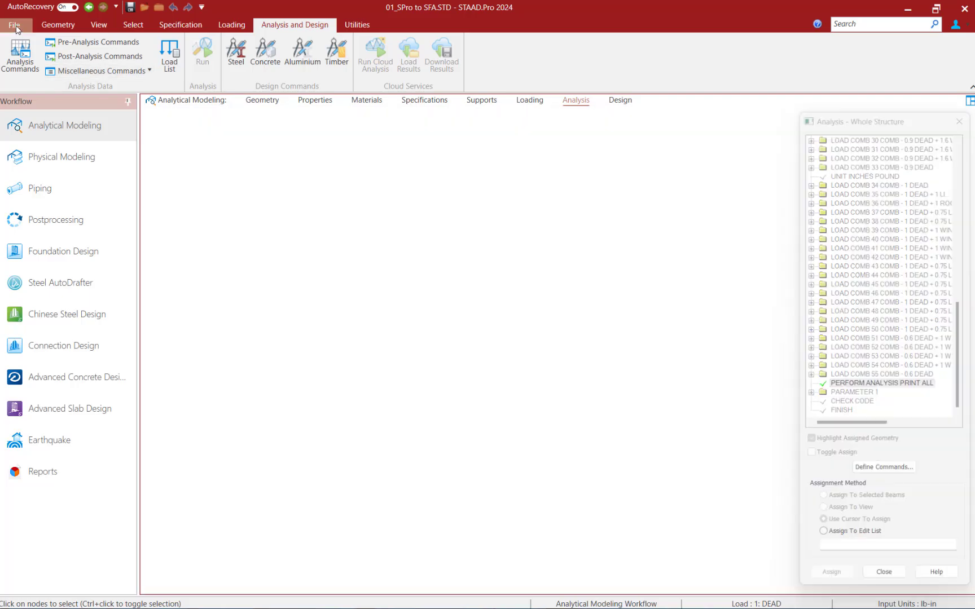
pyautogui.click(68, 320)
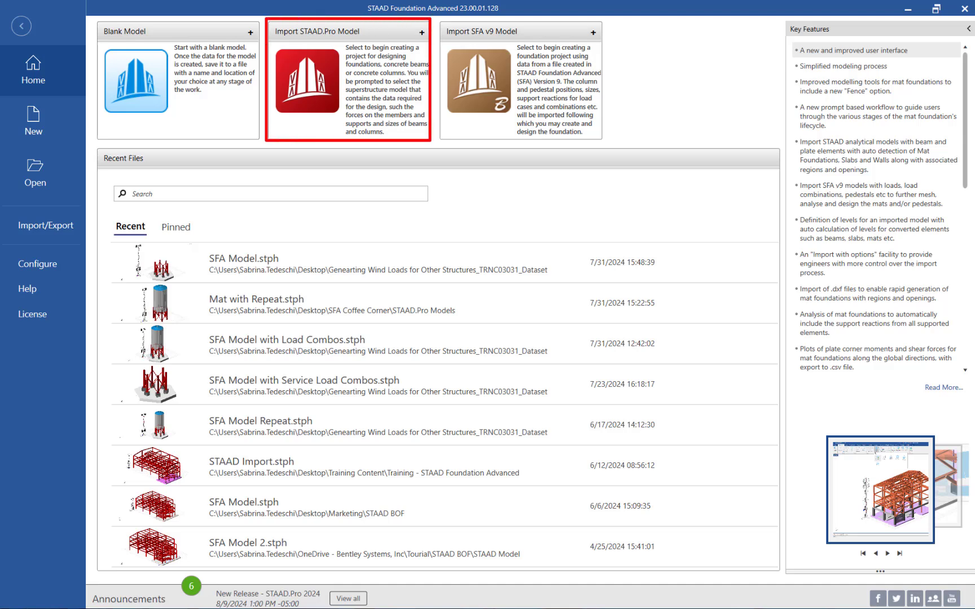
# Switch to STAAD Foundation Advanced and start a STAAD.Pro model import using the file 01_SPro to SFA
pyautogui.click(308, 123)
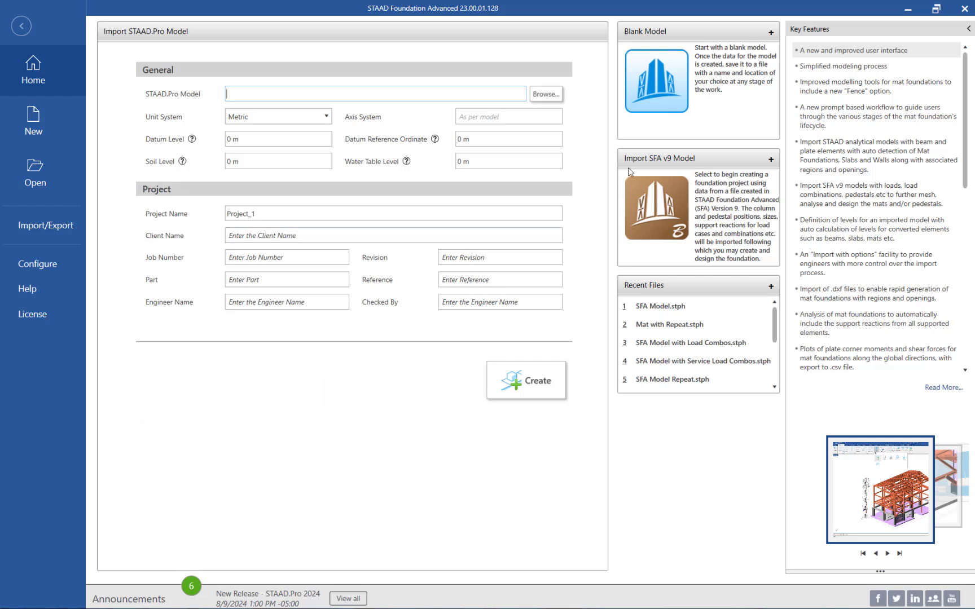
pyautogui.click(559, 101)
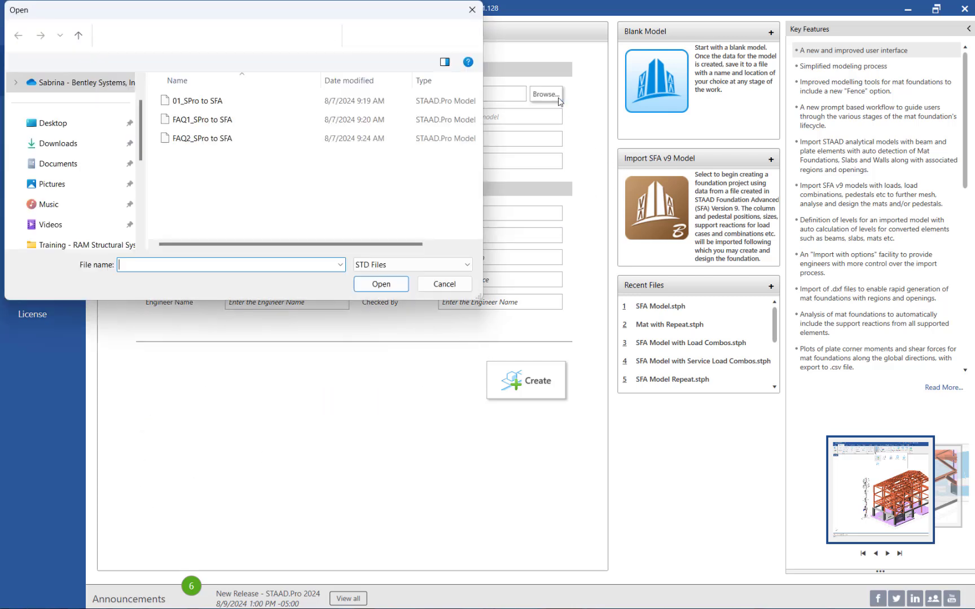
pyautogui.click(229, 101)
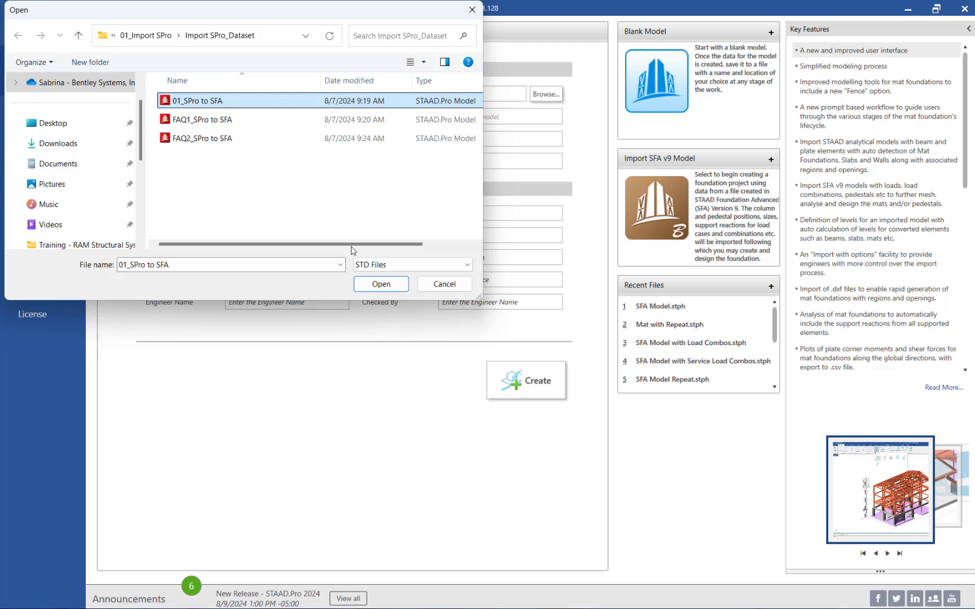
pyautogui.click(369, 285)
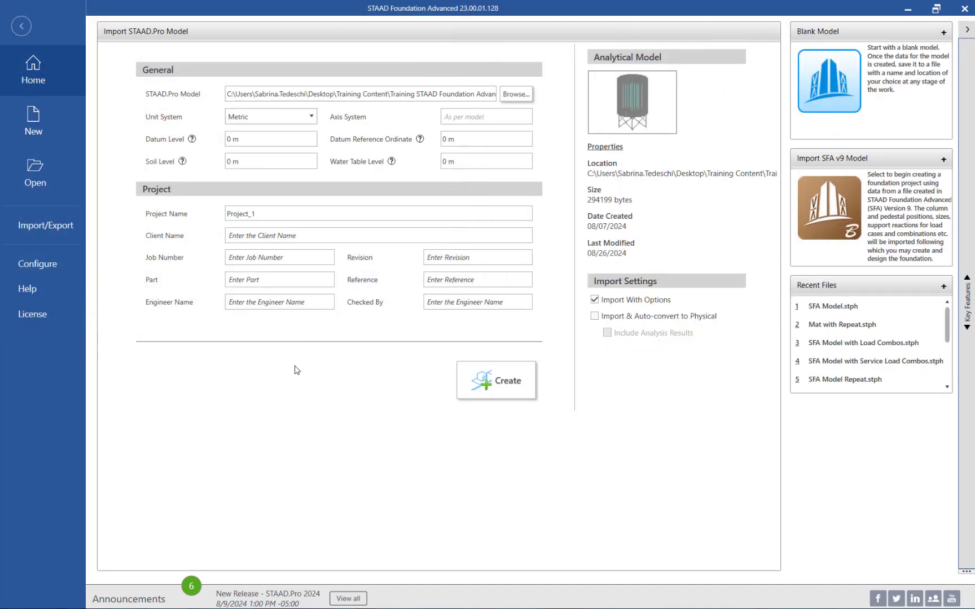
# Set the import's unit system to Imperial and create the project
pyautogui.click(264, 117)
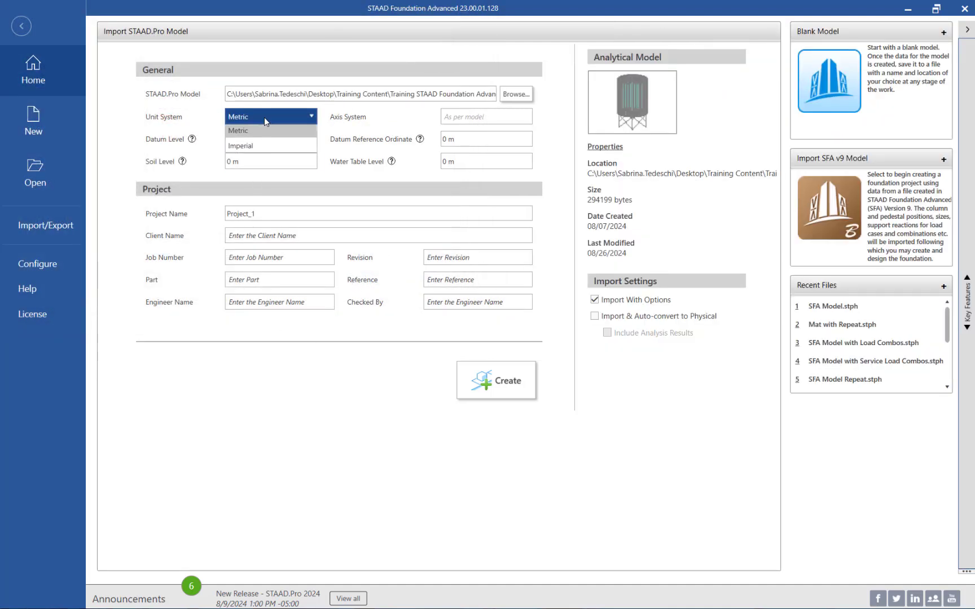
pyautogui.click(252, 148)
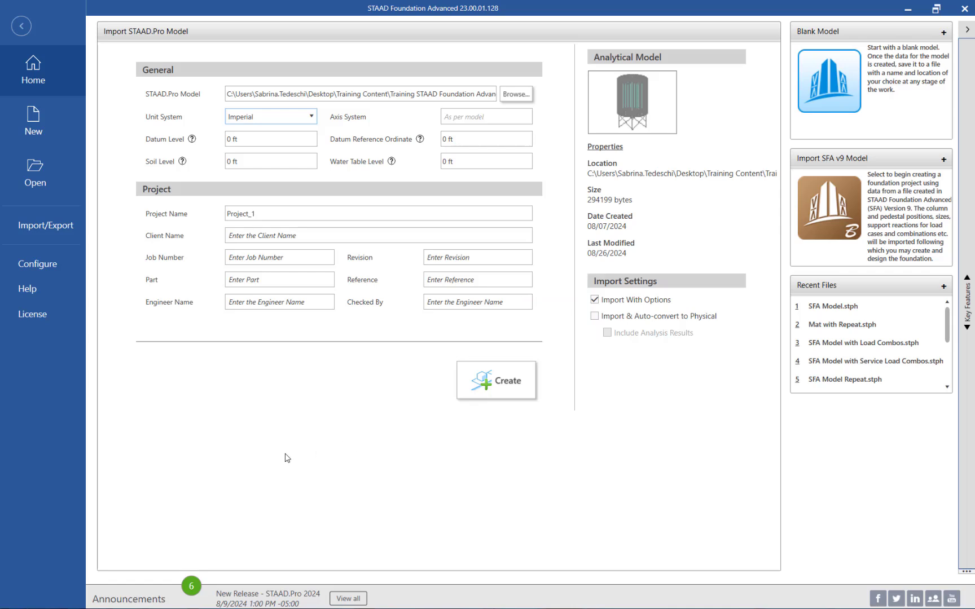
pyautogui.click(481, 392)
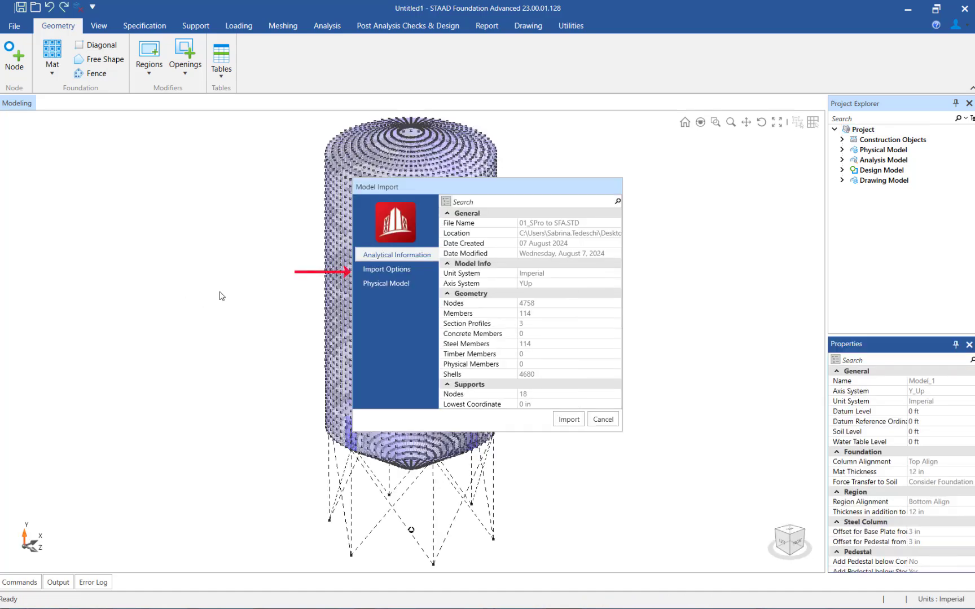
# Check the load type associated with each load case in the import options, leaving the assignments as they are
pyautogui.click(372, 275)
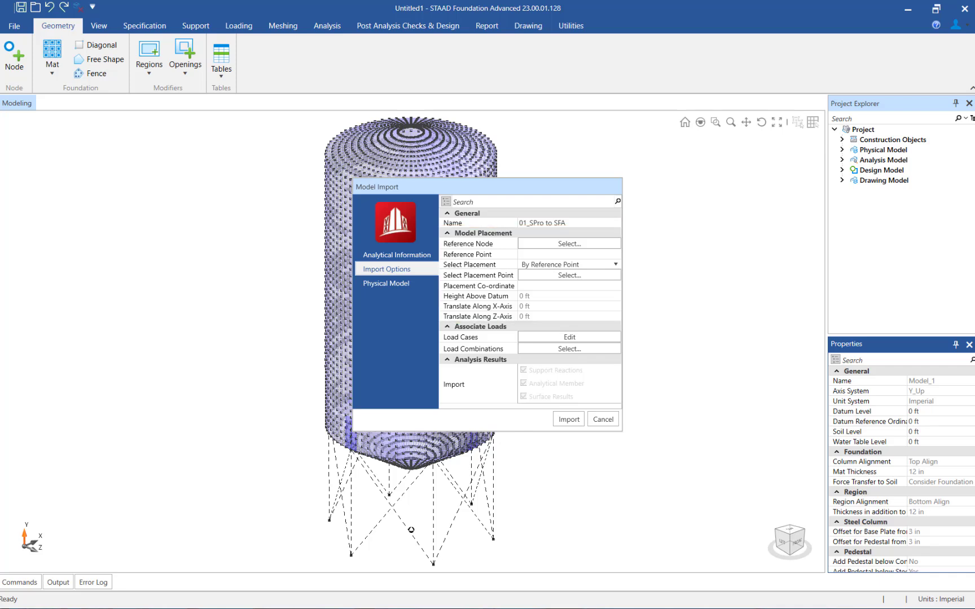
pyautogui.click(538, 341)
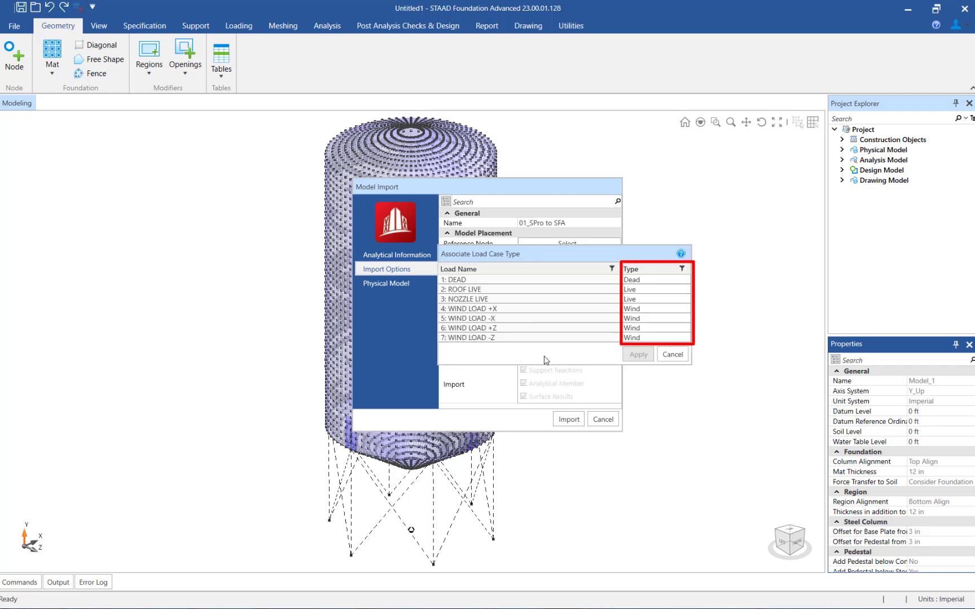
pyautogui.click(687, 280)
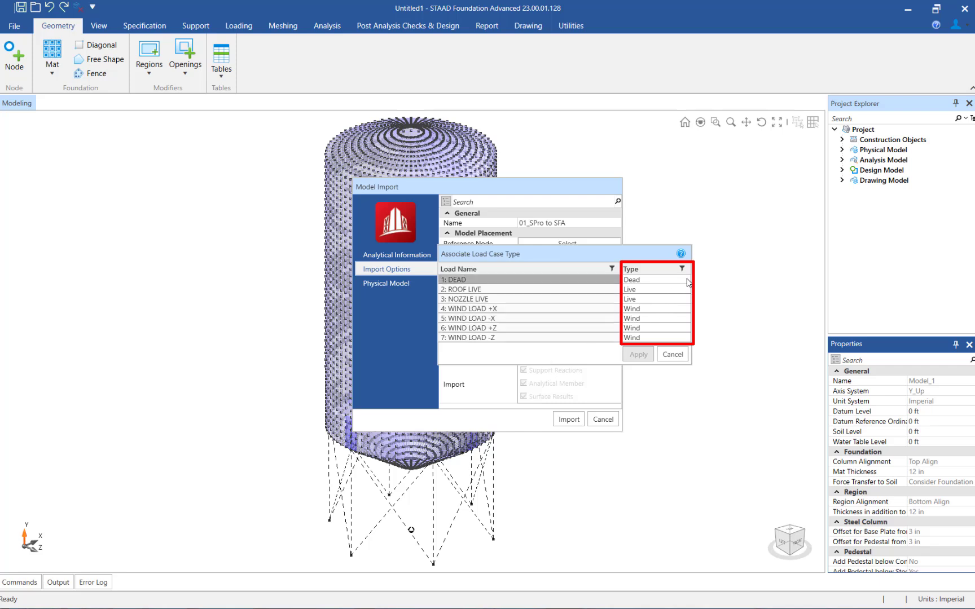
pyautogui.click(679, 353)
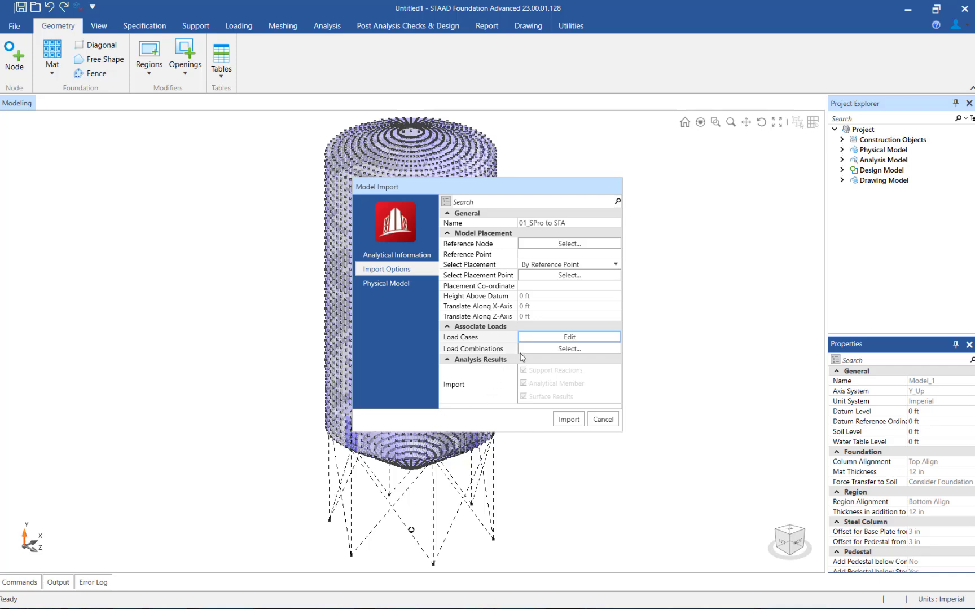
# Classify load combinations 51 to 55 as Service, apply the combination types and import the model
pyautogui.click(533, 348)
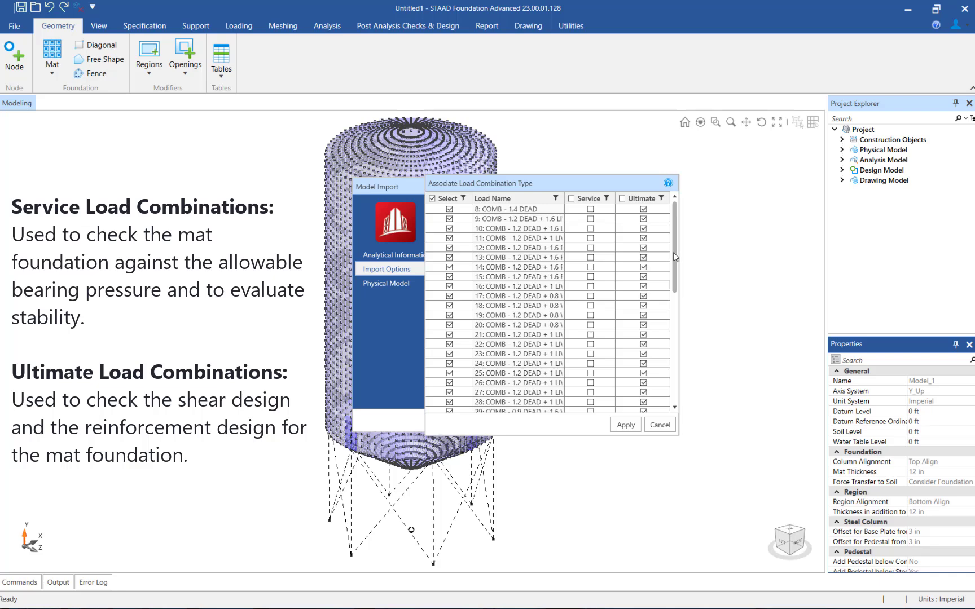
pyautogui.moveTo(673, 253); pyautogui.dragTo(696, 374)
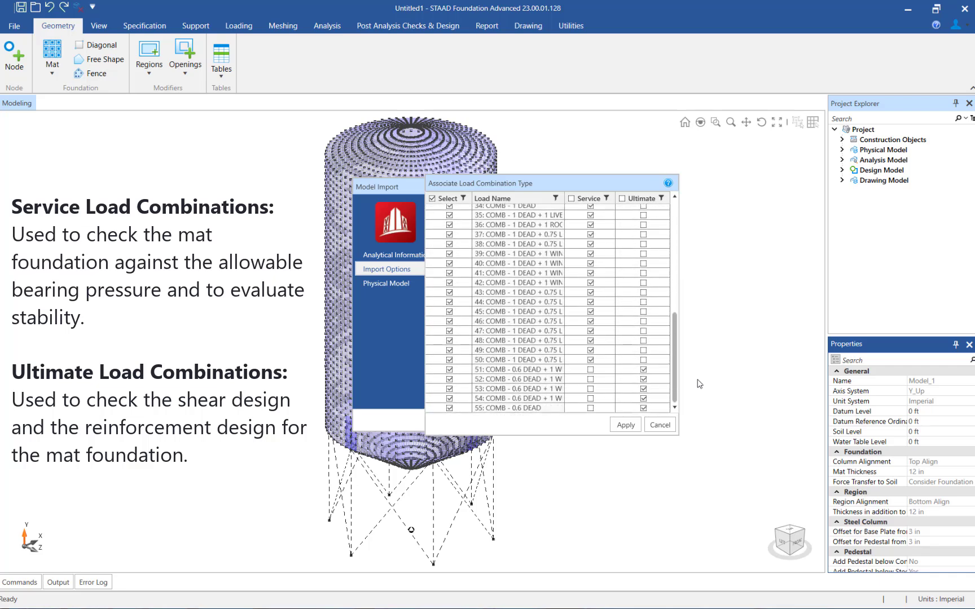
pyautogui.click(591, 370)
pyautogui.click(591, 381)
pyautogui.click(590, 389)
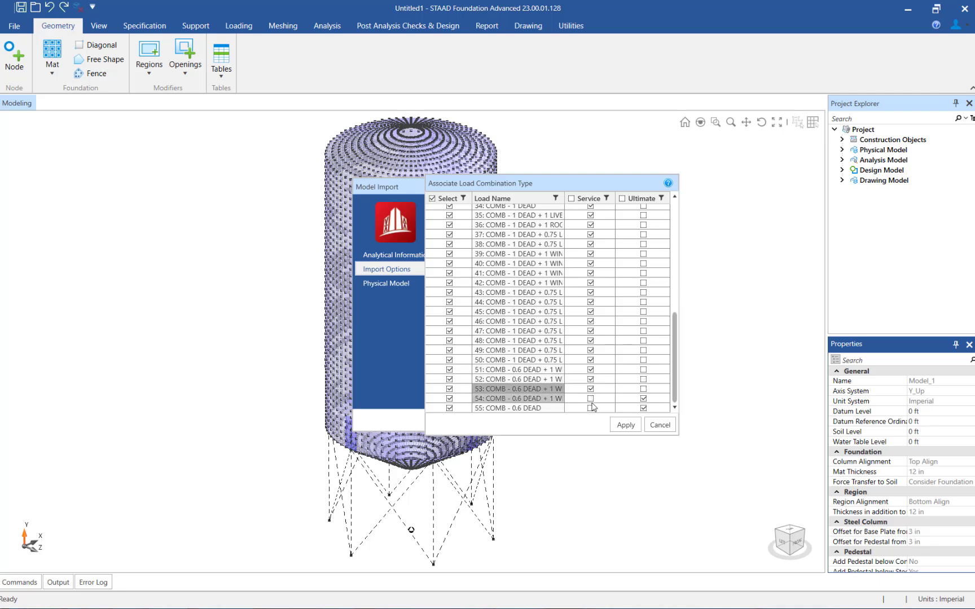
pyautogui.click(590, 399)
pyautogui.click(590, 409)
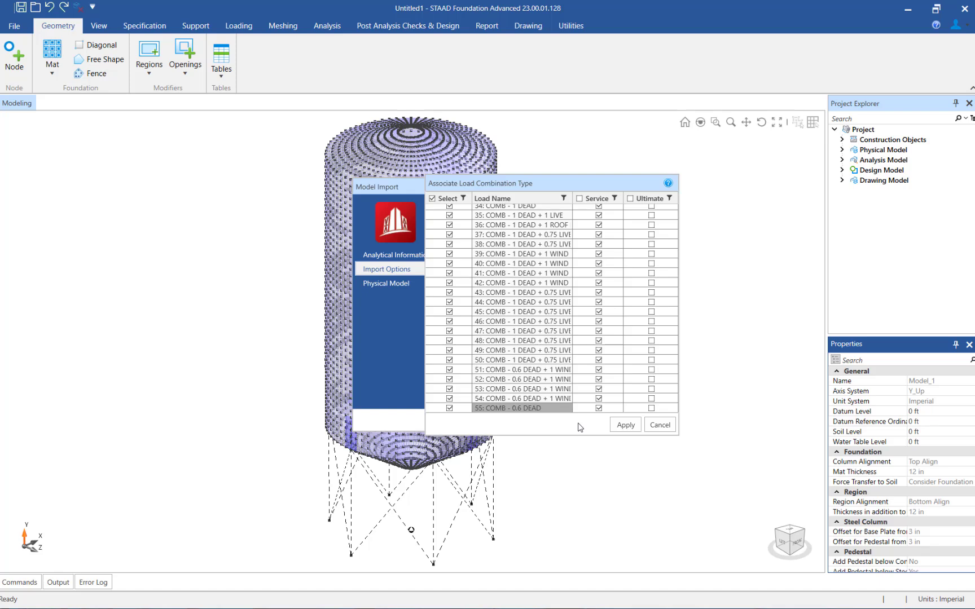
pyautogui.click(622, 427)
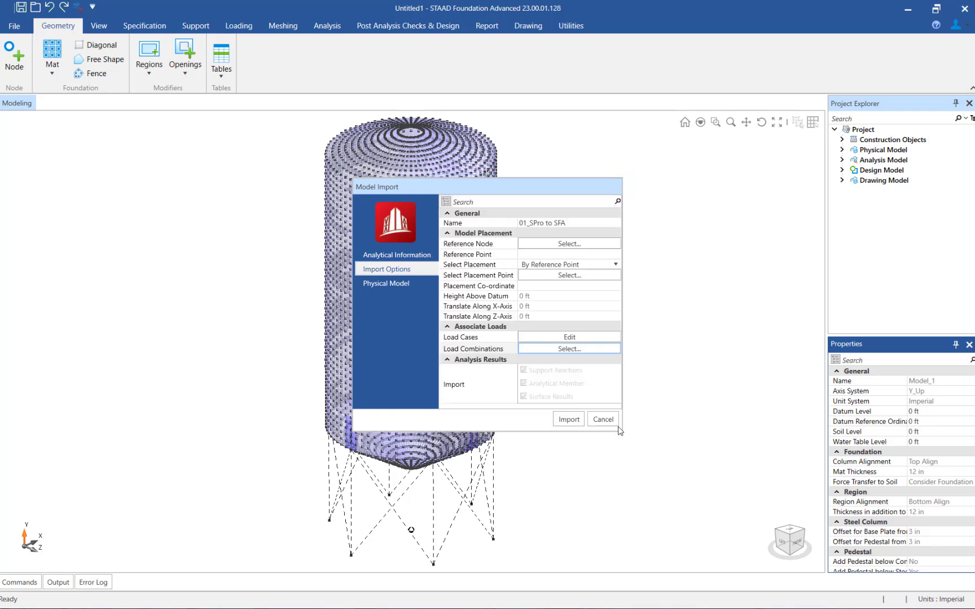
pyautogui.click(569, 420)
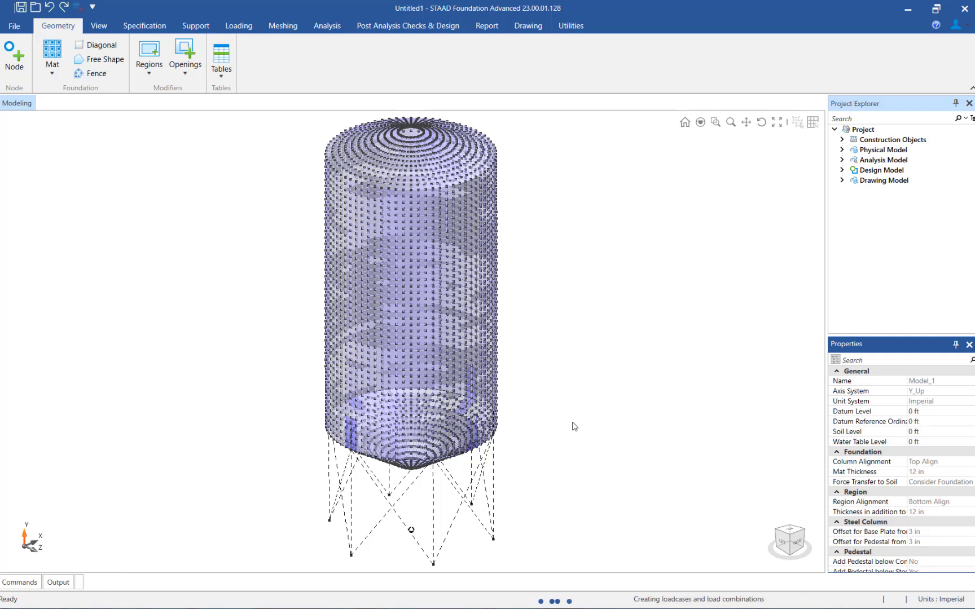